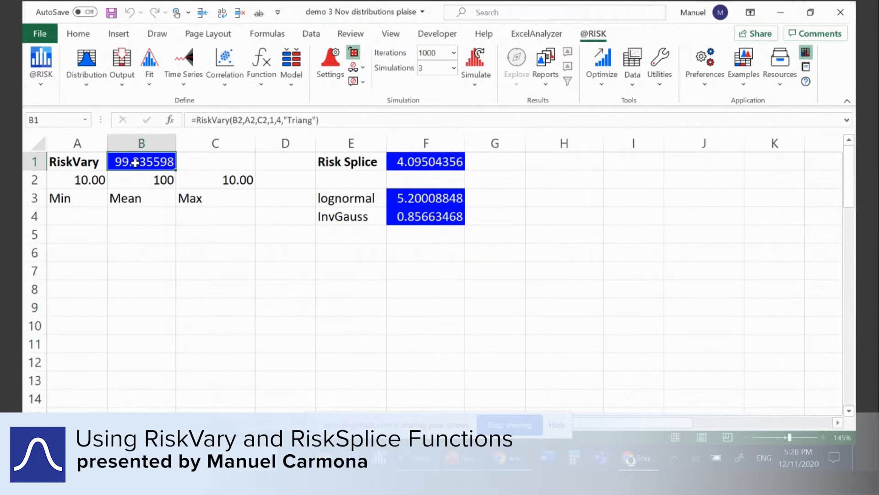
Open the distribution definition of the RiskVary cell B1 and review its distribution and range type choices, keeping the range type at +/- Actual.
click(93, 67)
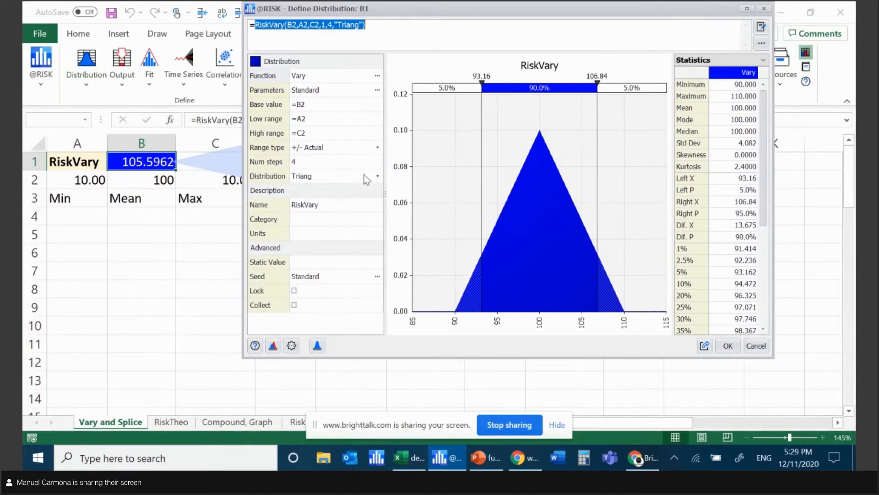
click(377, 176)
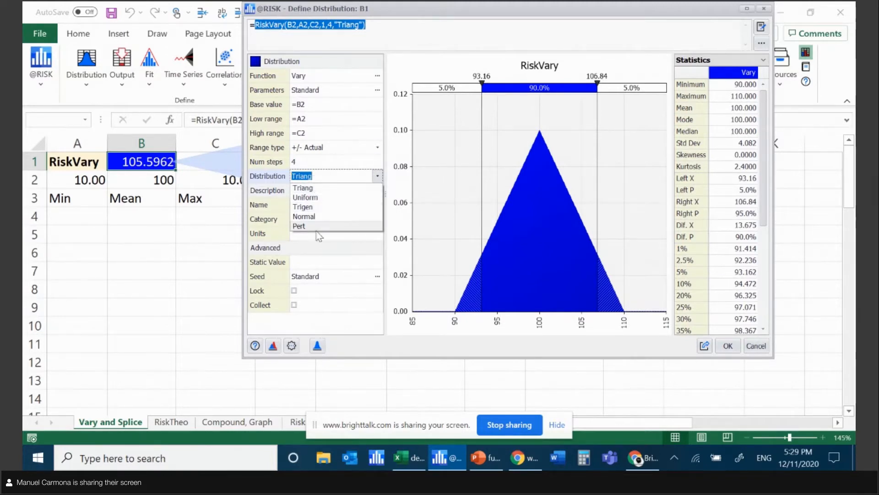
click(378, 147)
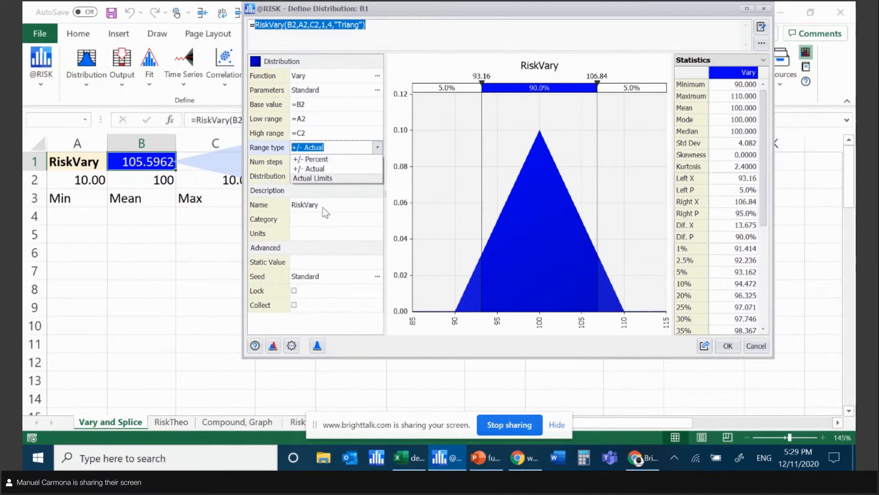
click(327, 169)
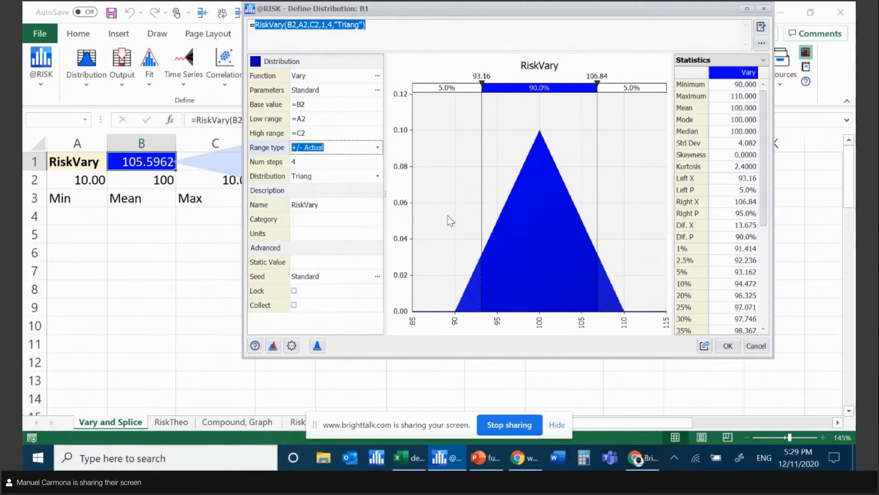
Try the Uniform distribution for the RiskVary function in B1, and discard the change.
click(378, 177)
click(366, 196)
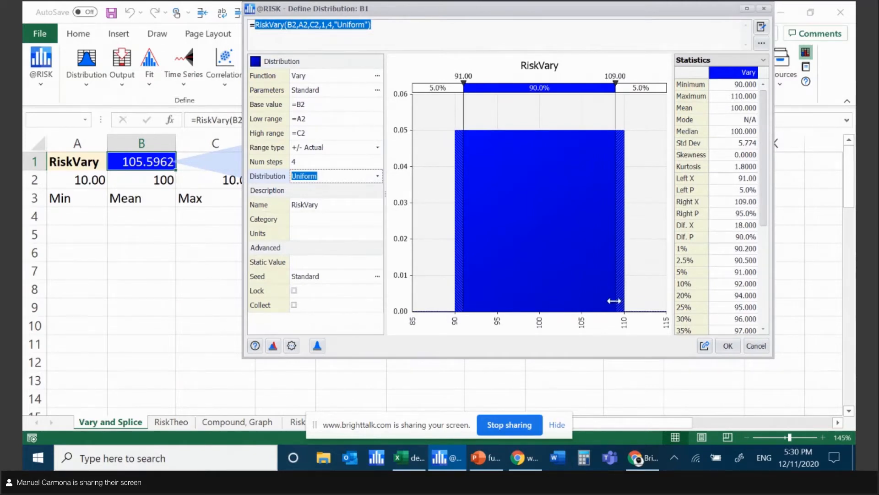
click(758, 347)
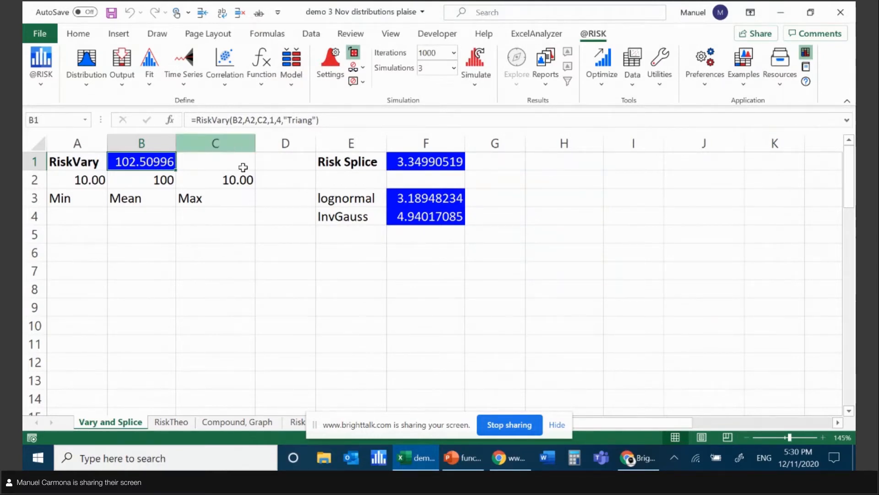
Open the distribution definition of the Risk Splice cell F1 in an enlarged window and move the graph's upper delimiter to about 8.20.
click(443, 160)
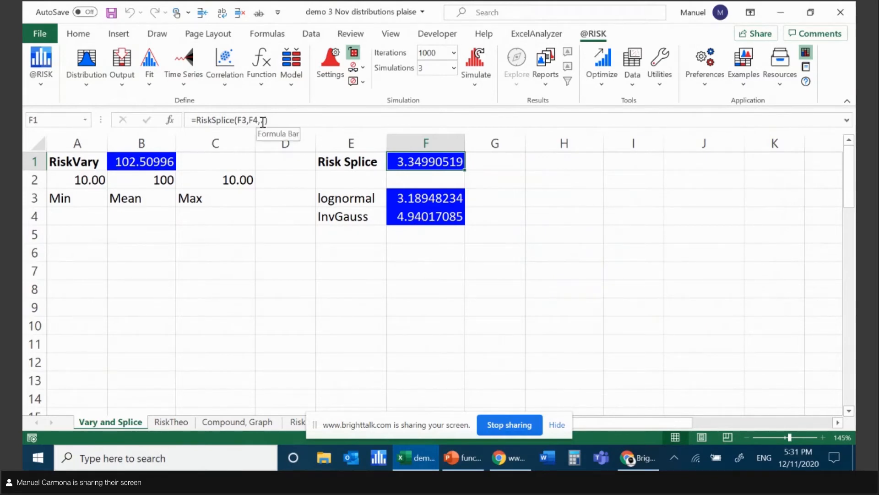
click(46, 63)
click(290, 263)
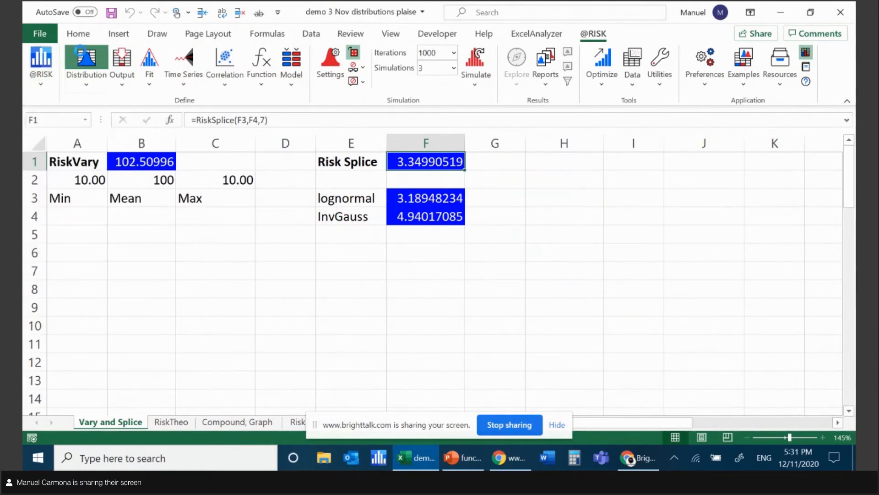
click(87, 60)
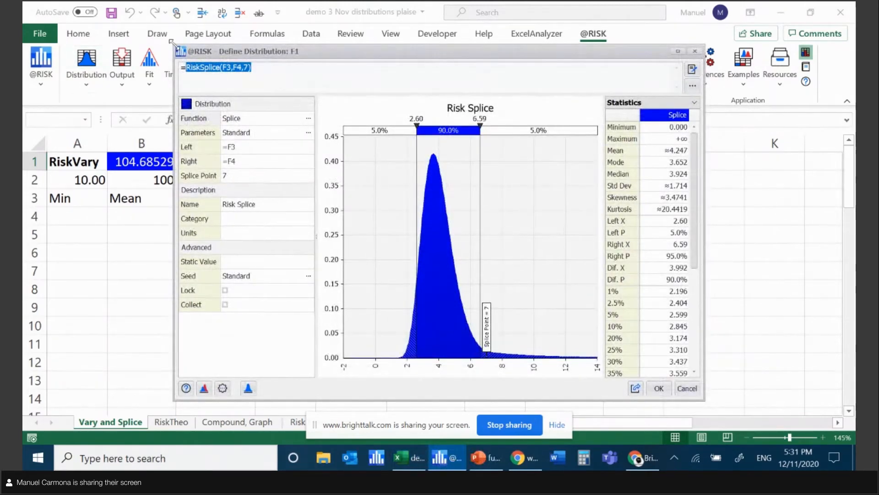
drag(171, 42, 39, 10)
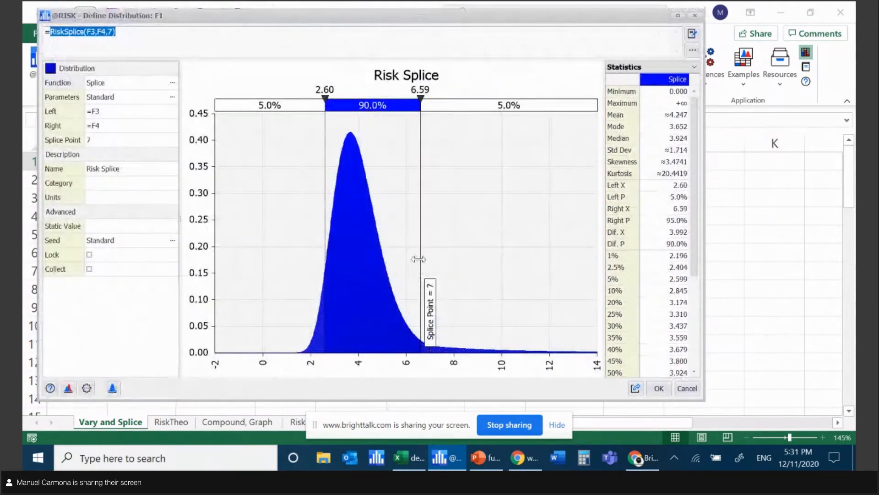
drag(421, 261, 458, 261)
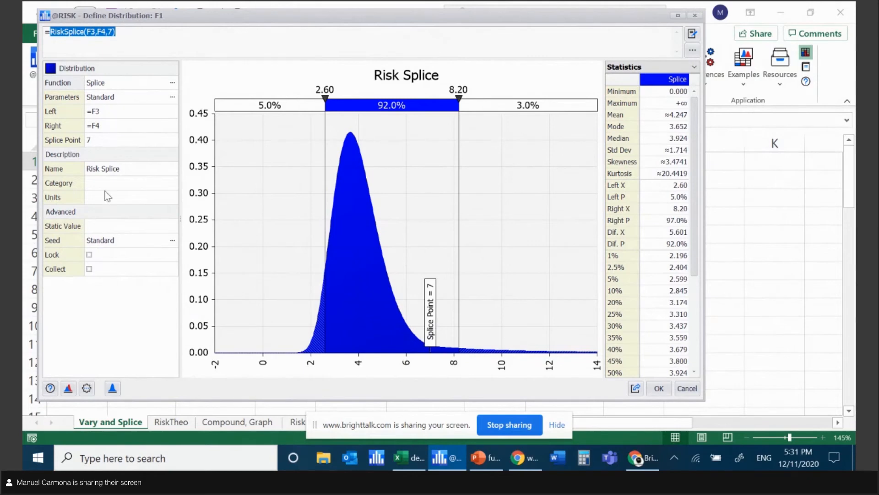
Overlay a Lognorm distribution from the continuous category on the Risk Splice graph.
click(69, 391)
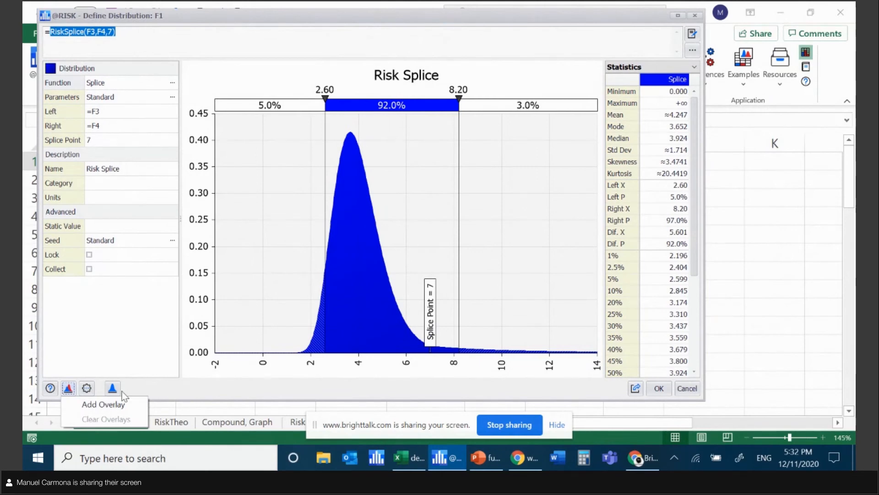
click(104, 404)
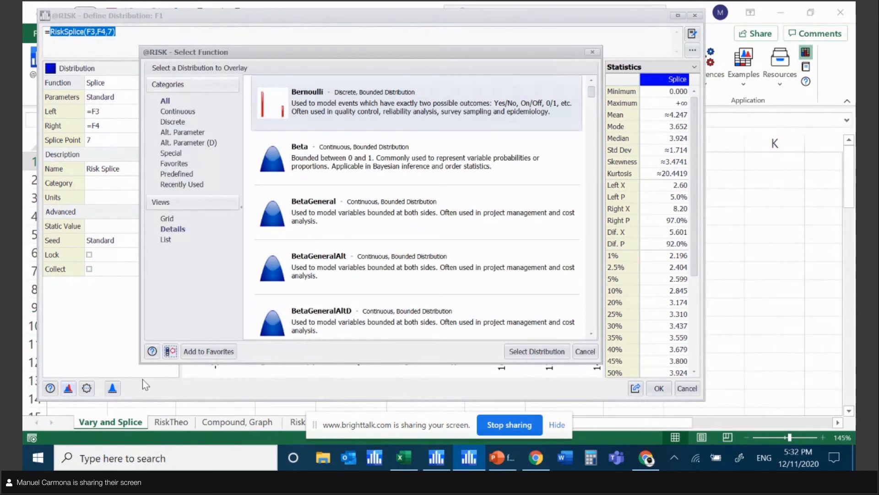
click(181, 166)
scroll(405, 234, down, 2)
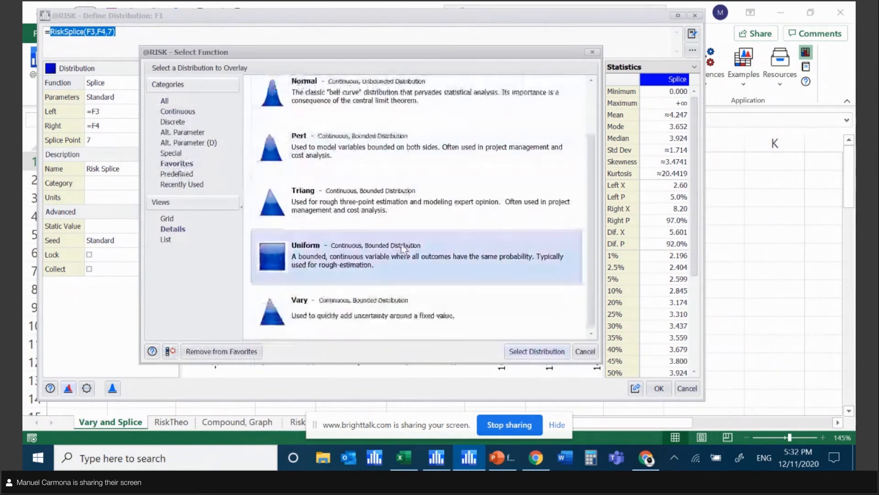
scroll(403, 249, up, 2)
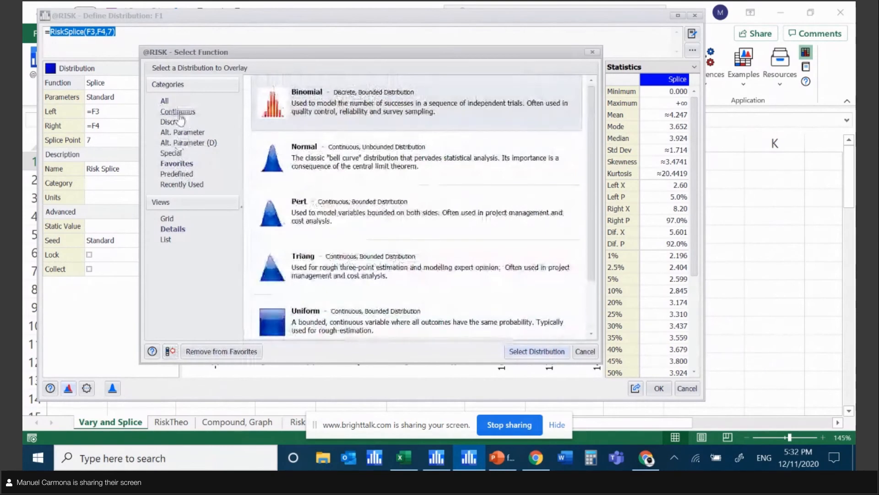
click(178, 112)
scroll(393, 234, down, 5)
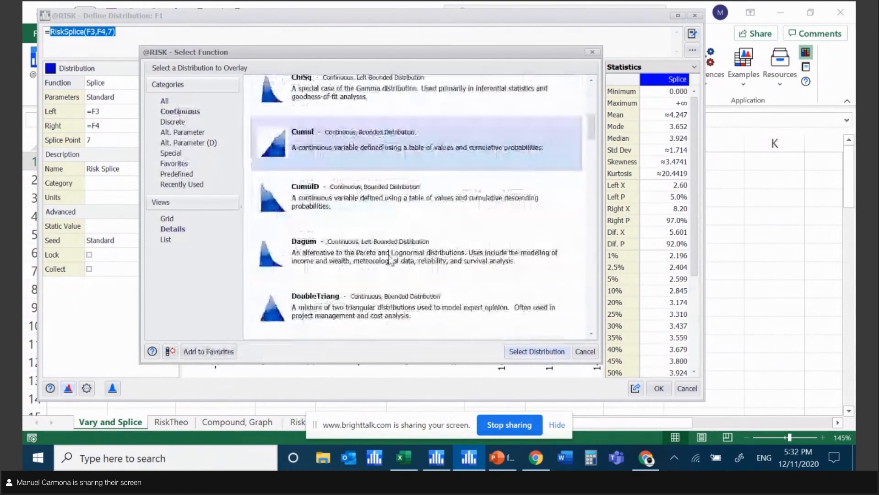
scroll(390, 260, down, 4)
scroll(391, 260, down, 9)
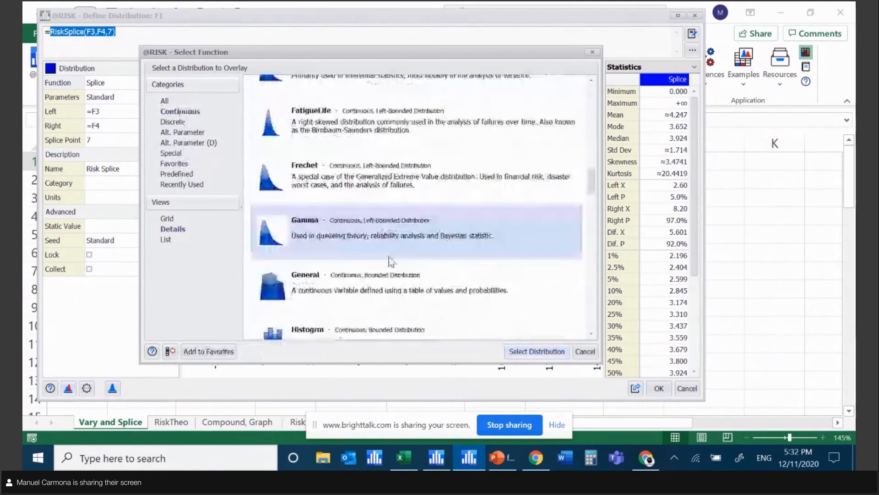
scroll(392, 265, down, 5)
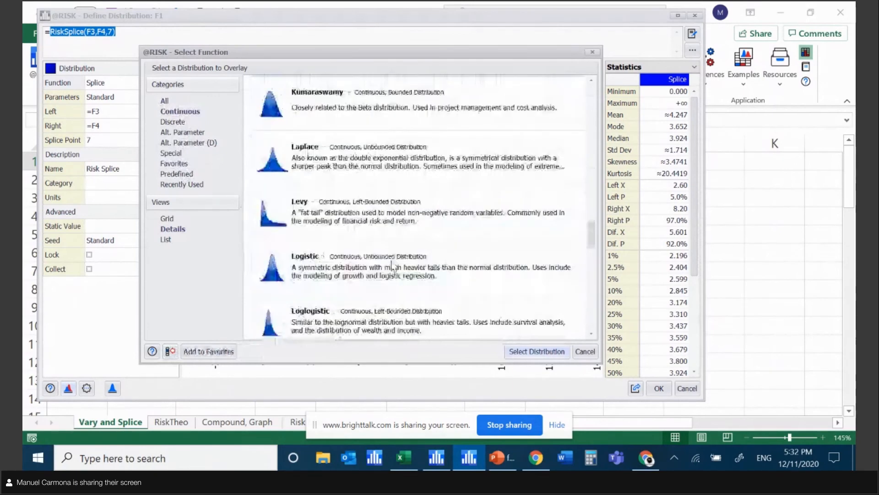
scroll(393, 265, down, 1)
scroll(396, 259, down, 4)
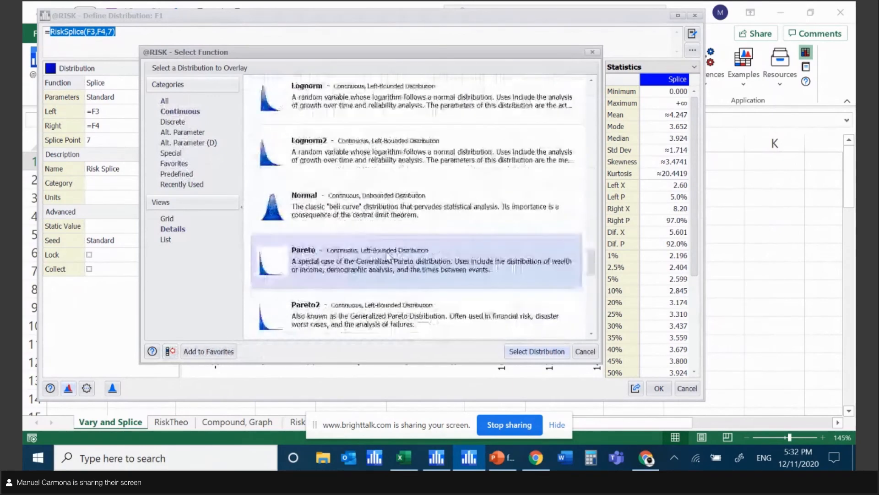
scroll(388, 255, up, 2)
click(385, 225)
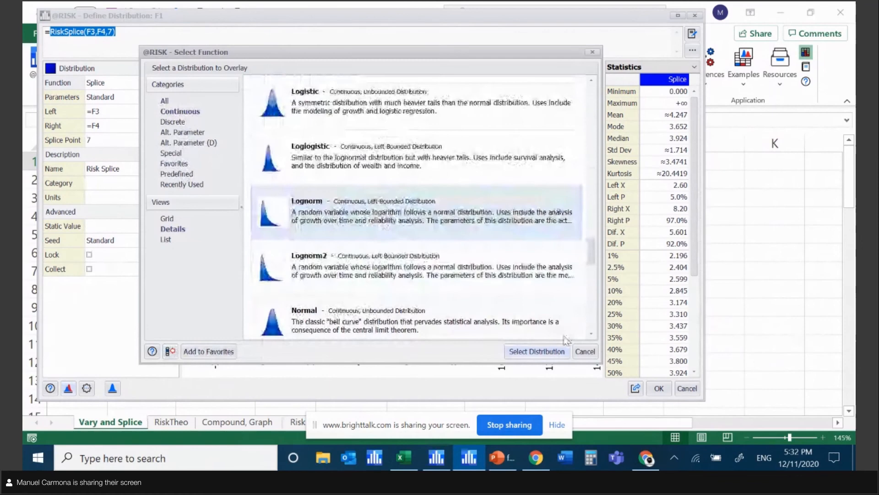
click(545, 351)
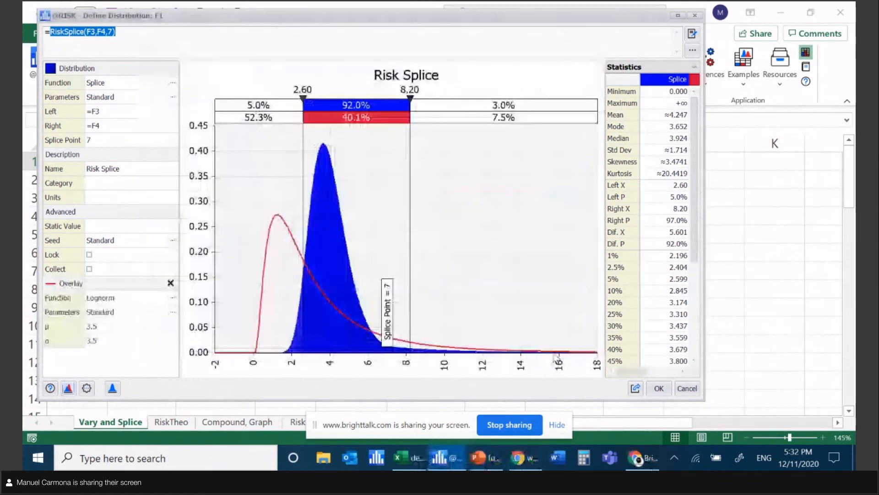
Set the Lognorm overlay's mean µ to 4 and its standard deviation σ to 1.
click(83, 326)
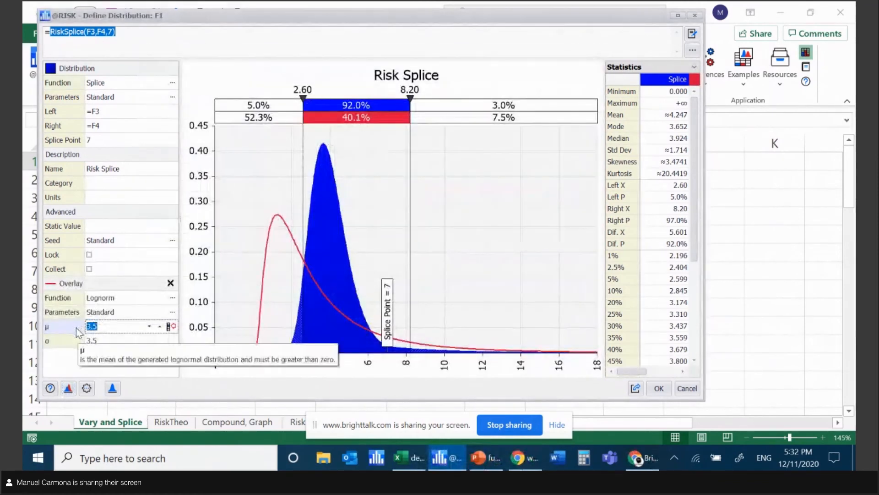
text(4)
key(Tab)
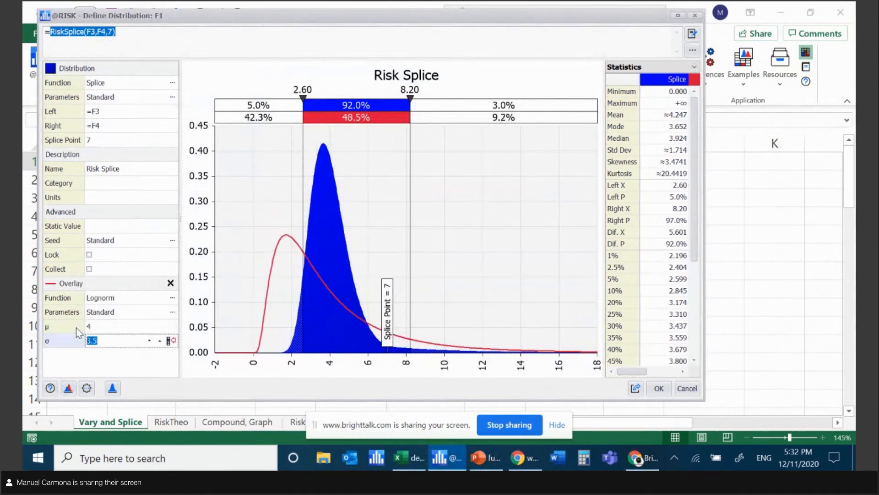
text(1)
key(Return)
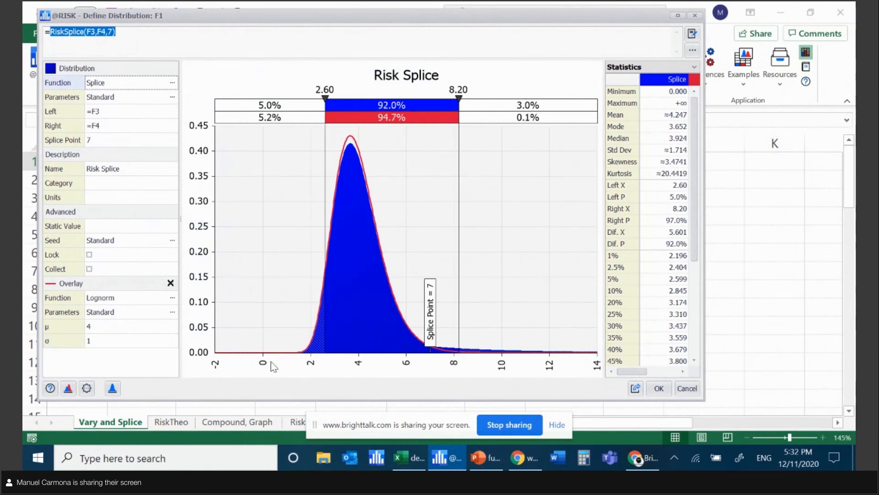